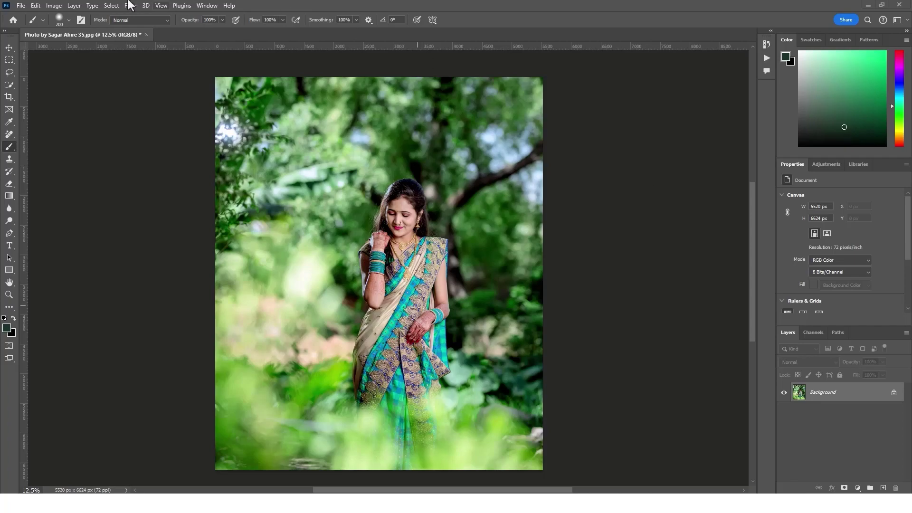
# Open Selective Color with the Greens range targeted, sampling a foliage green from the photo.
pyautogui.click(54, 6)
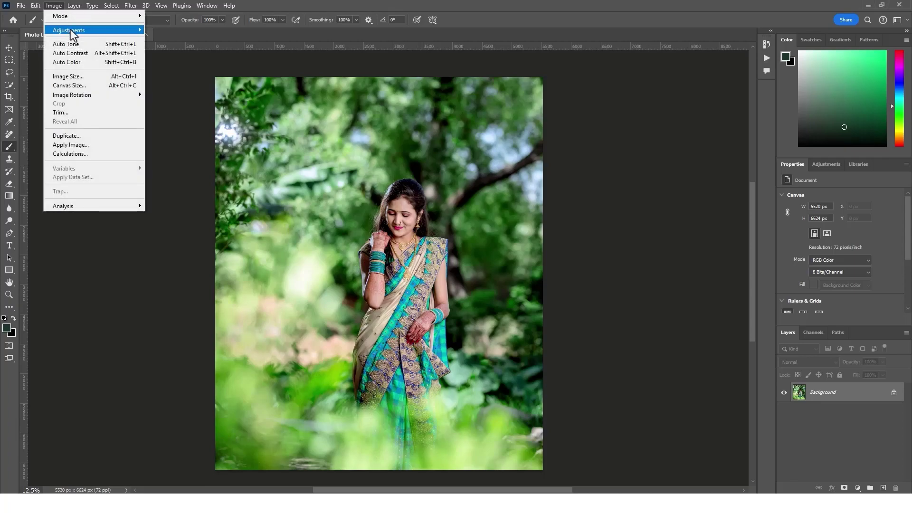
pyautogui.moveTo(69, 30)
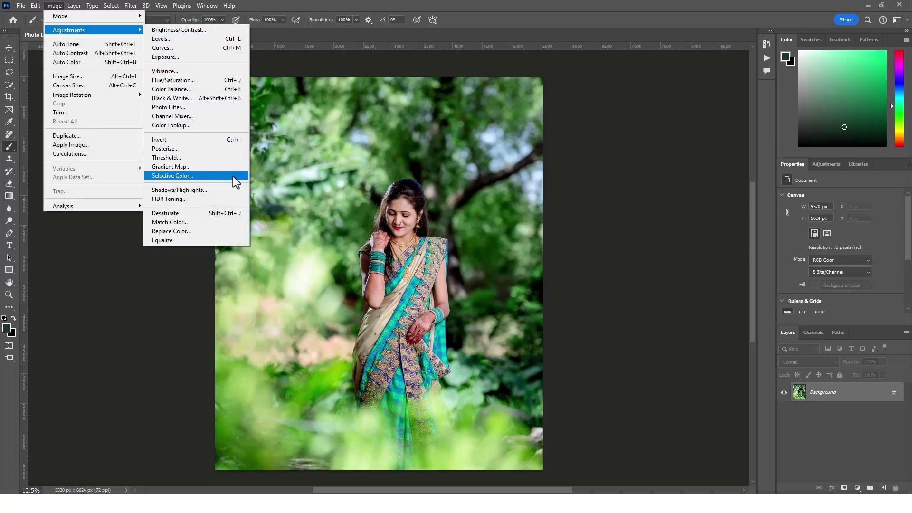
pyautogui.click(233, 176)
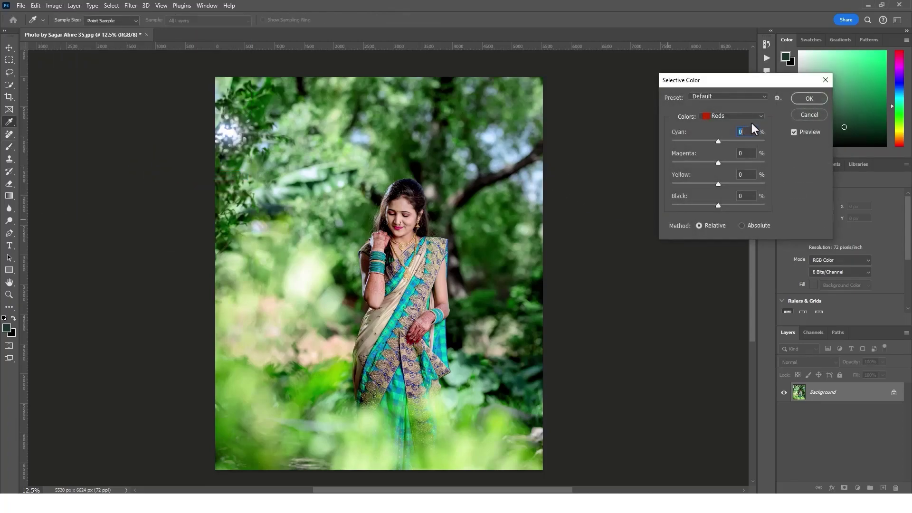
pyautogui.click(738, 118)
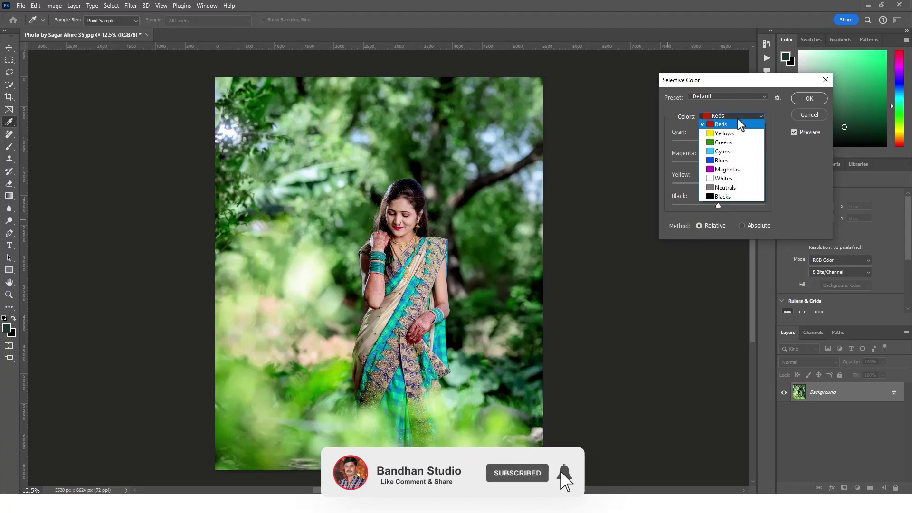
pyautogui.click(742, 144)
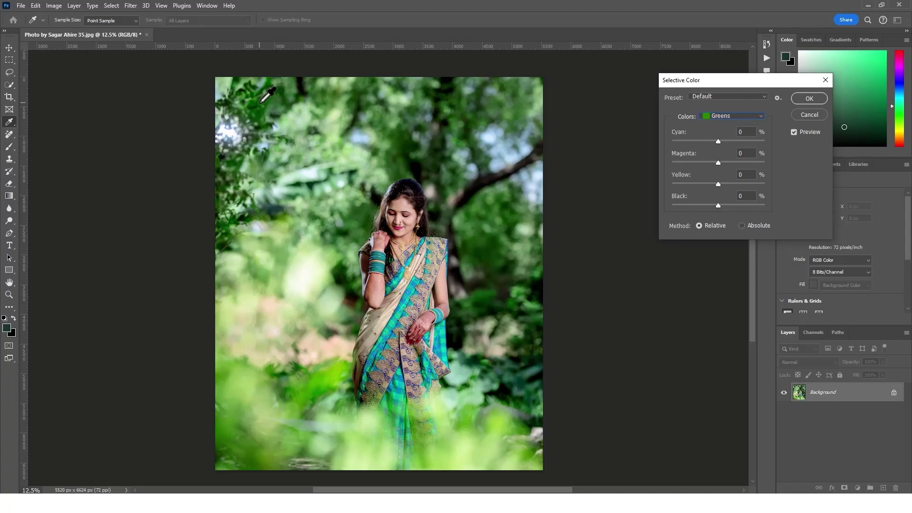
pyautogui.click(266, 95)
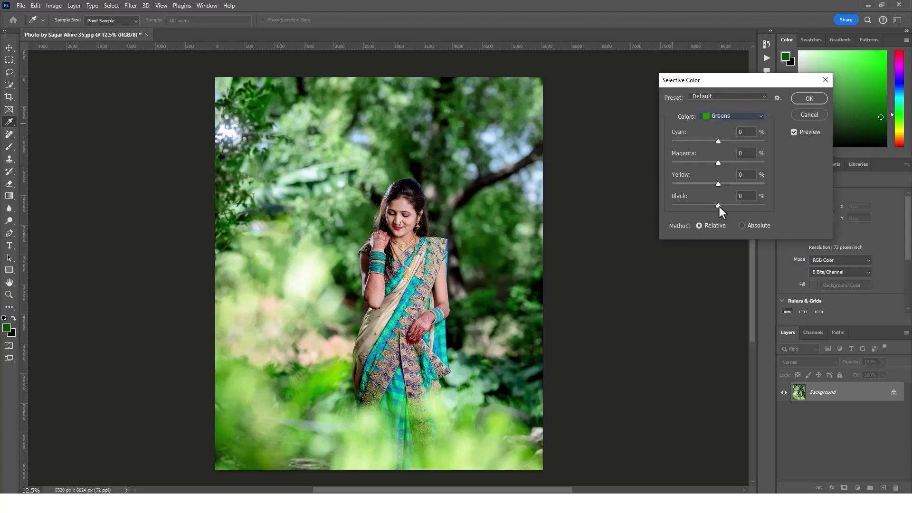
# Set the Greens sliders to Cyan -100, Magenta -30, Yellow +100 and Black +26.
pyautogui.moveTo(720, 206)
pyautogui.mouseDown()
pyautogui.moveTo(763, 209)
pyautogui.moveTo(669, 215)
pyautogui.moveTo(755, 210)
pyautogui.moveTo(718, 215)
pyautogui.mouseUp()
pyautogui.moveTo(718, 184); pyautogui.dragTo(735, 191)
pyautogui.moveTo(719, 164)
pyautogui.mouseDown()
pyautogui.moveTo(676, 169)
pyautogui.moveTo(729, 167)
pyautogui.moveTo(689, 175)
pyautogui.mouseUp()
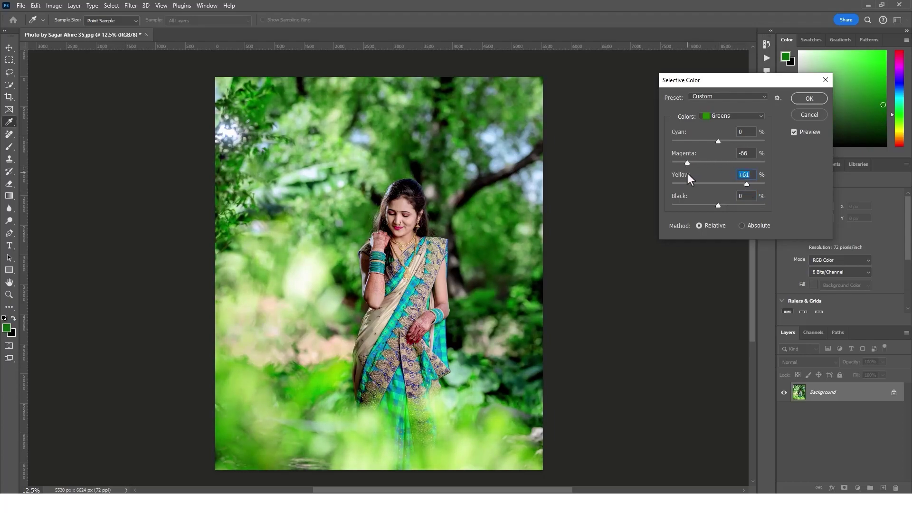
pyautogui.hotkey('shift', 'Tab')
pyautogui.moveTo(760, 142); pyautogui.dragTo(651, 145)
pyautogui.hotkey('shift', 'Tab')
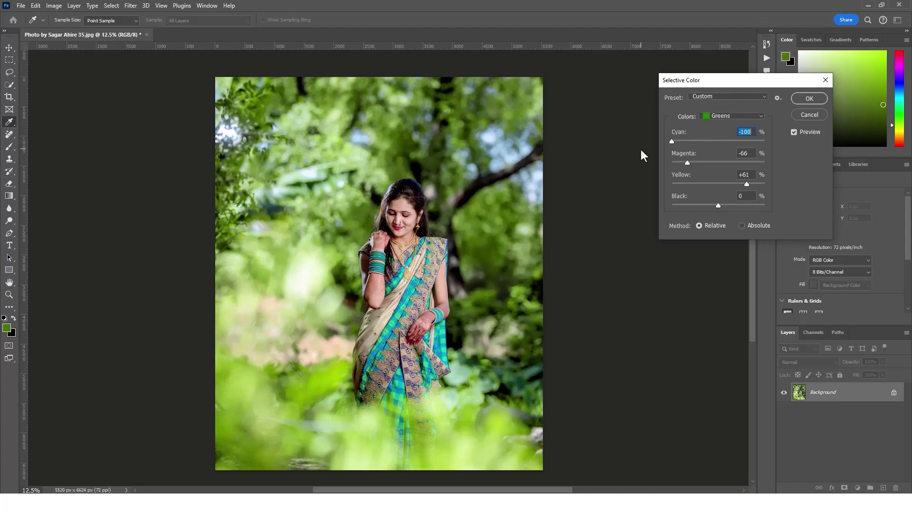
pyautogui.moveTo(687, 163); pyautogui.dragTo(705, 162)
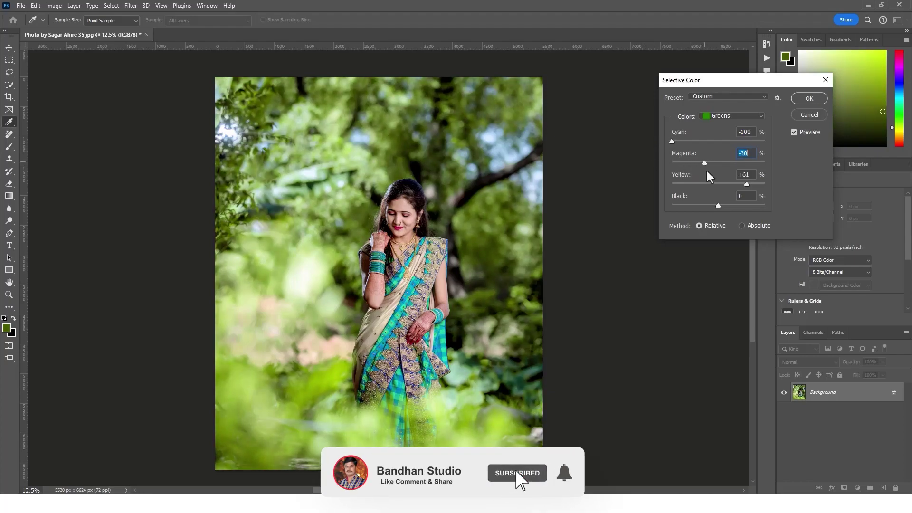
pyautogui.moveTo(745, 184); pyautogui.dragTo(725, 184)
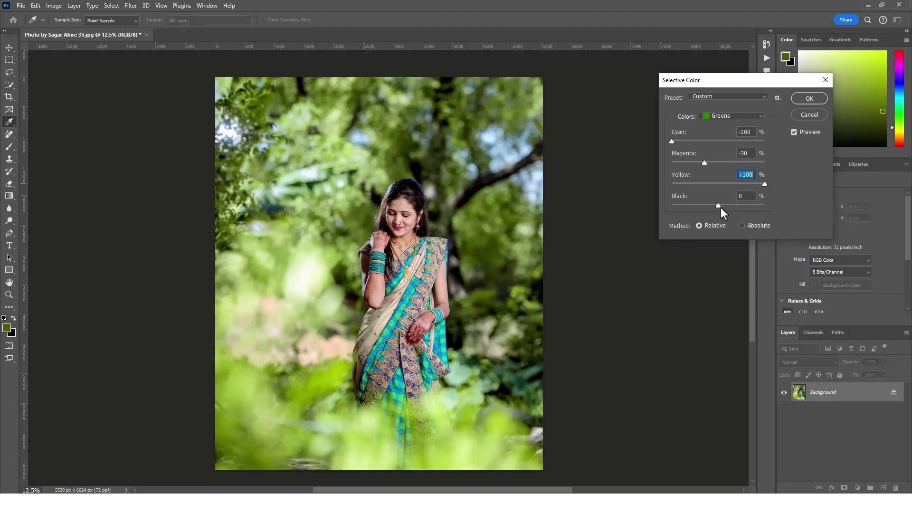
pyautogui.moveTo(719, 206); pyautogui.dragTo(732, 207)
pyautogui.press('Tab')
# Apply the first Greens pass and reopen Selective Color on Greens, sampling a dark foliage green.
pyautogui.click(812, 98)
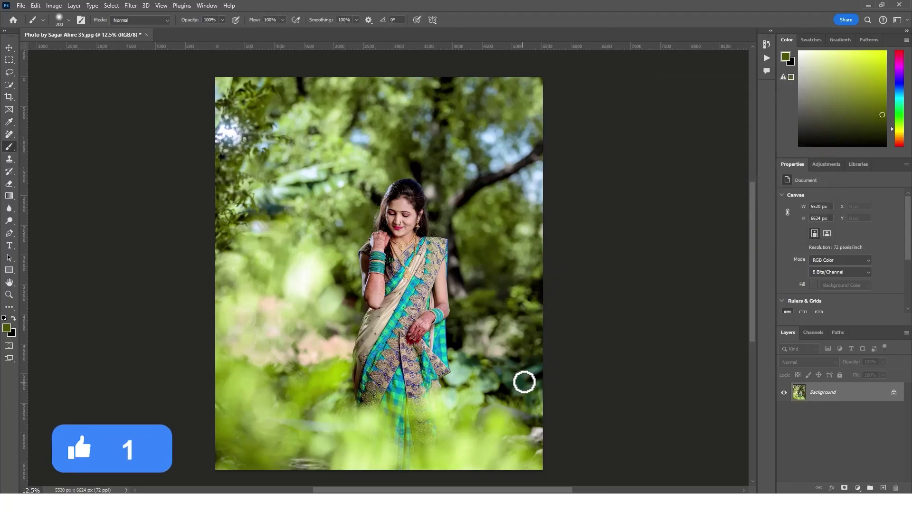
pyautogui.click(53, 5)
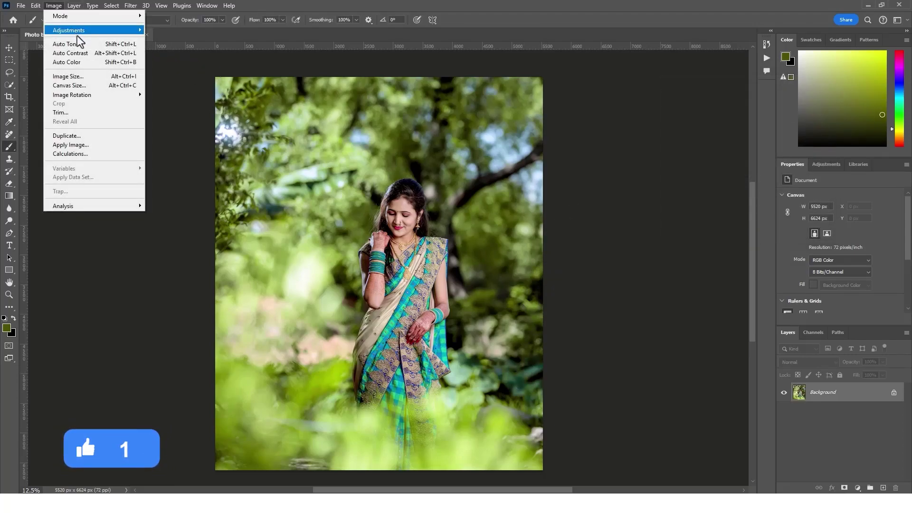
pyautogui.click(85, 33)
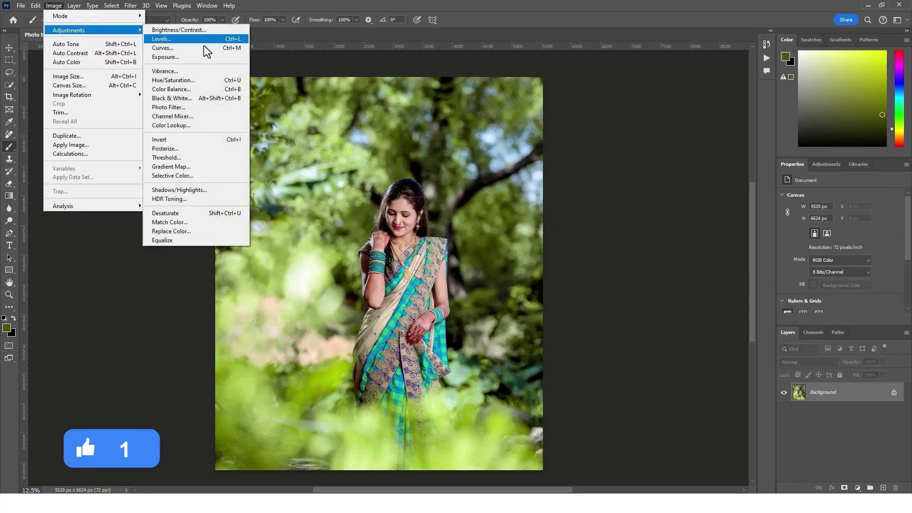
pyautogui.click(233, 176)
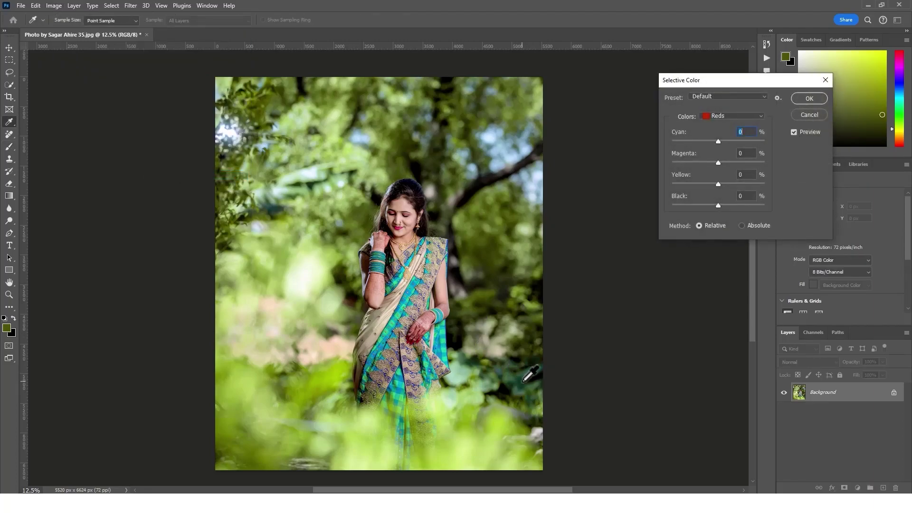
pyautogui.click(739, 116)
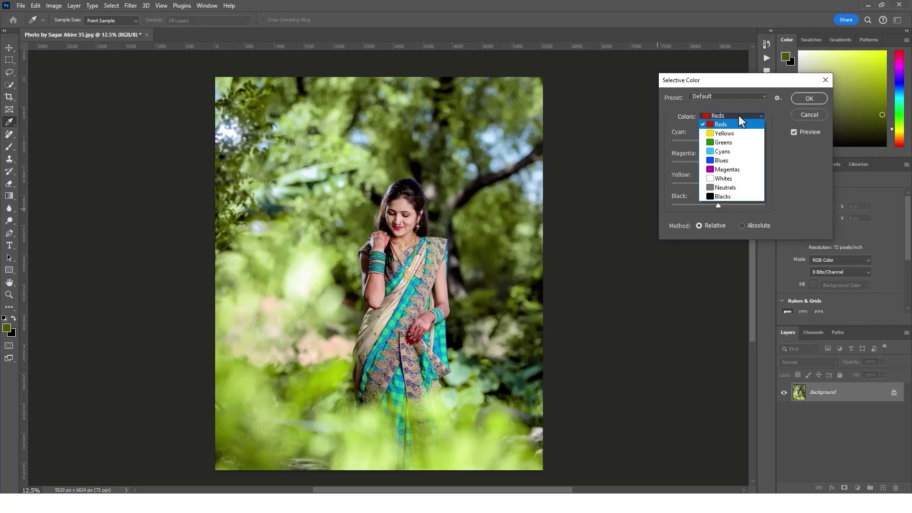
pyautogui.click(737, 142)
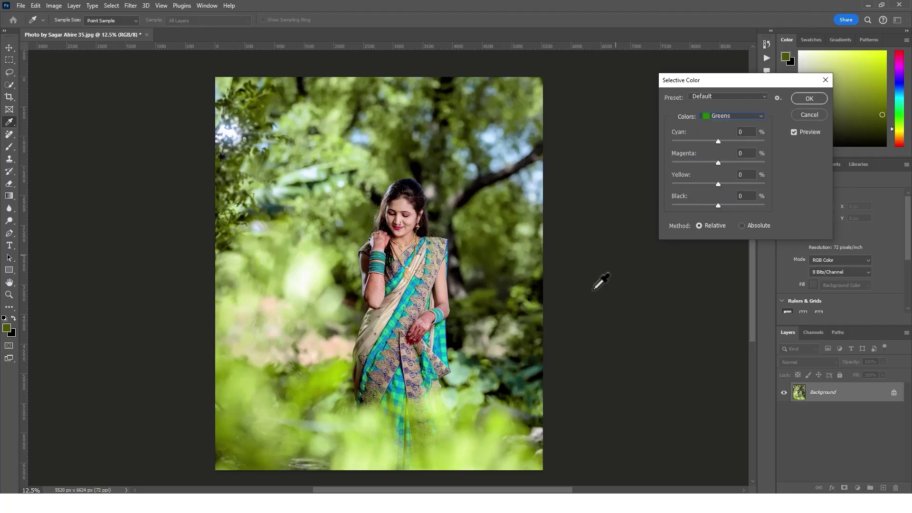
pyautogui.click(525, 380)
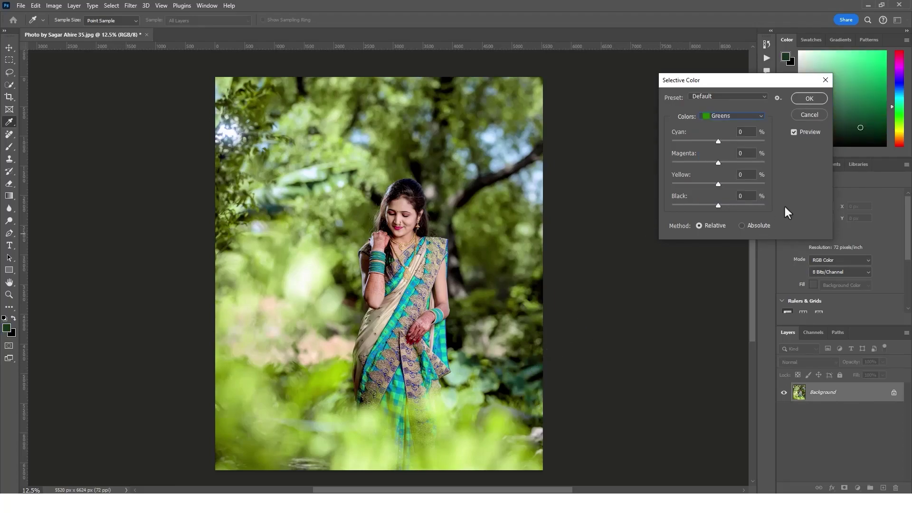
# Set the second Greens pass to Cyan -92, Magenta -45, Yellow +100, Black +20.
pyautogui.moveTo(718, 141); pyautogui.dragTo(654, 147)
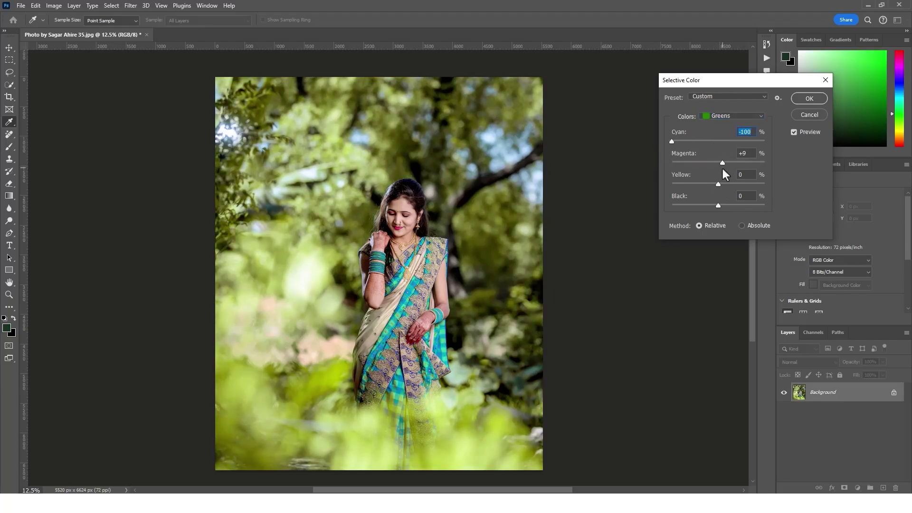
pyautogui.moveTo(694, 172)
pyautogui.mouseDown()
pyautogui.moveTo(705, 169)
pyautogui.moveTo(698, 170)
pyautogui.mouseUp()
pyautogui.moveTo(719, 185); pyautogui.dragTo(781, 183)
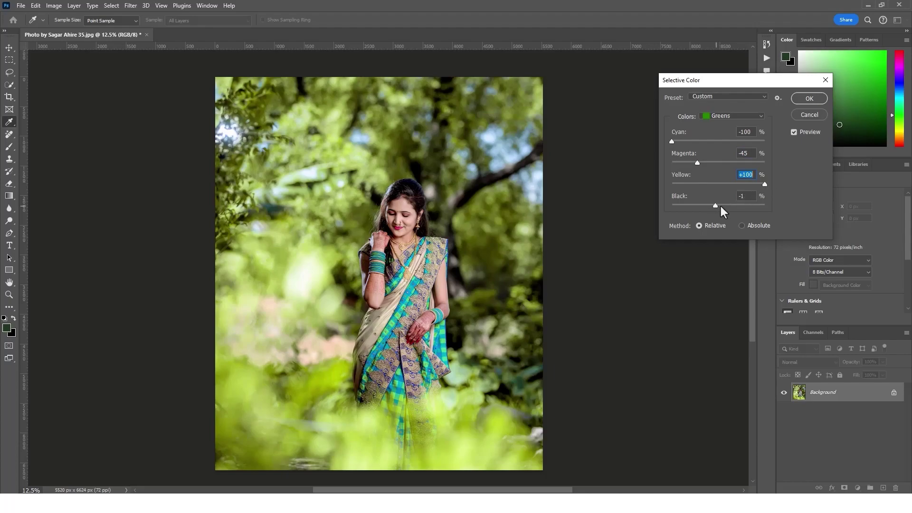
pyautogui.moveTo(719, 204); pyautogui.dragTo(727, 204)
pyautogui.click(672, 142)
# Commit the second Greens adjustment and open the Camera Raw Filter on the photo.
pyautogui.click(808, 98)
pyautogui.press('b')
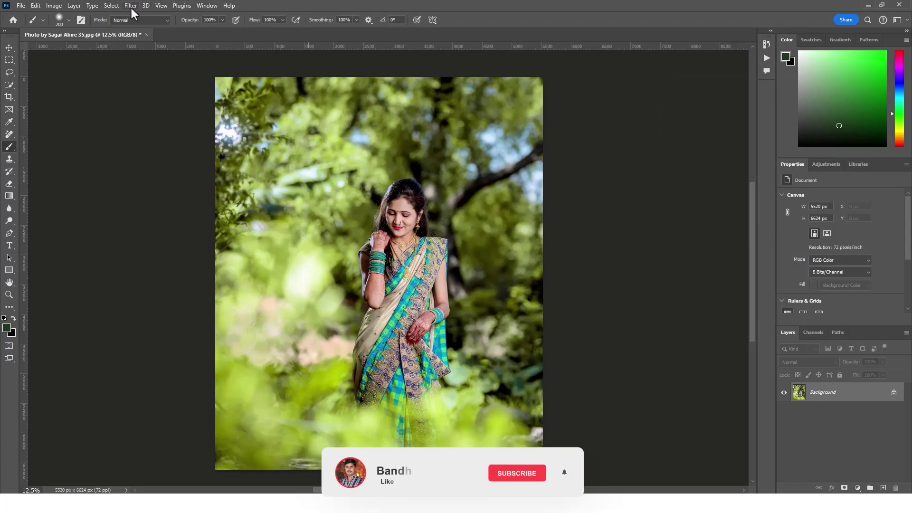
pyautogui.click(131, 6)
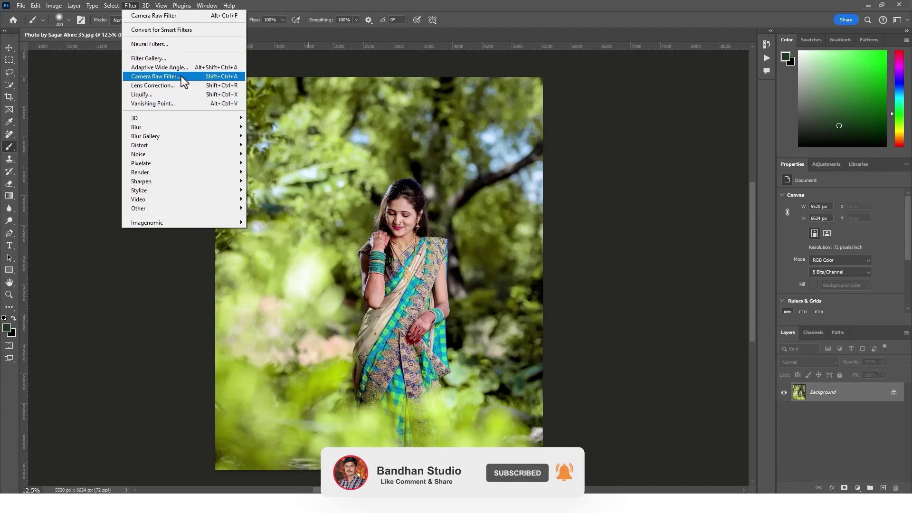
pyautogui.click(181, 76)
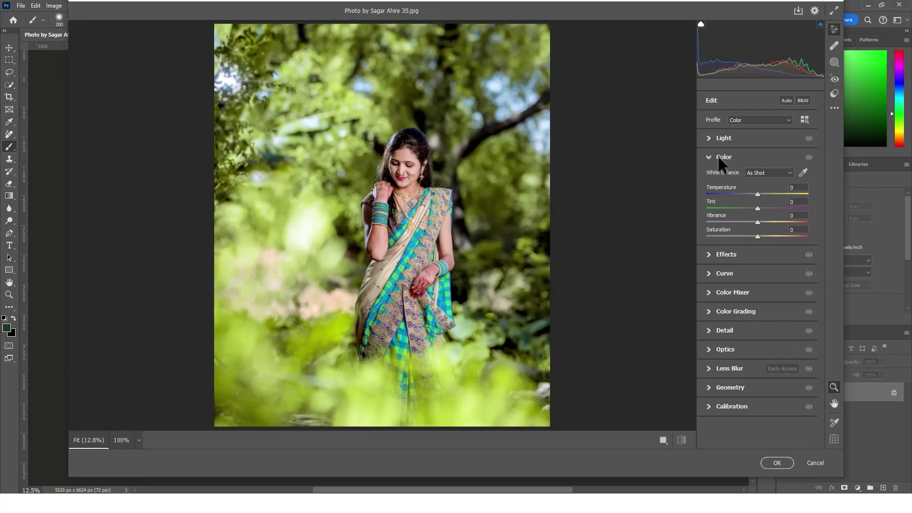
# In Camera Raw's Color section, raise Vibrance to +19 and Saturation to about +6.
pyautogui.click(713, 158)
pyautogui.click(712, 139)
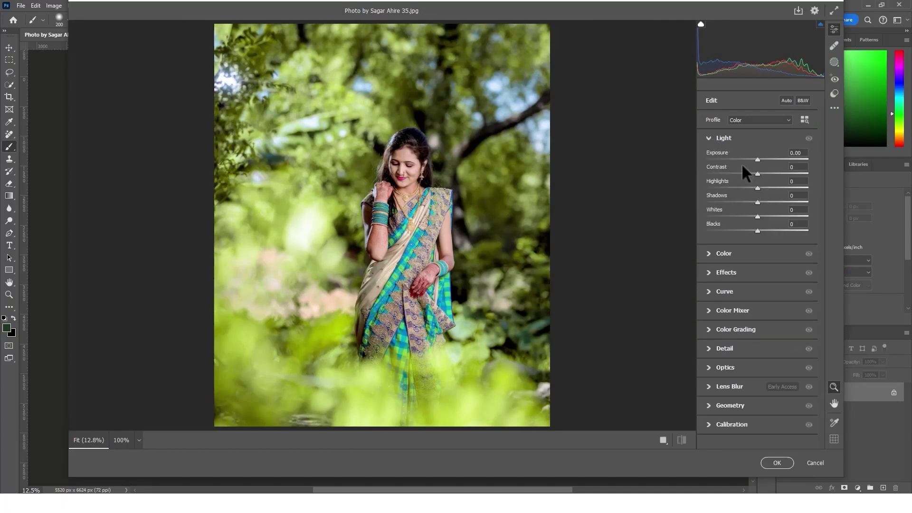
pyautogui.click(711, 139)
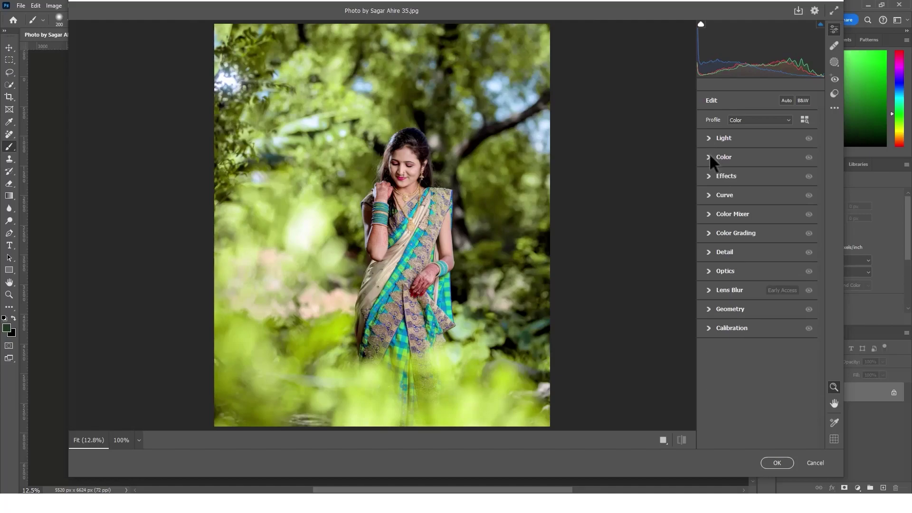
pyautogui.click(711, 157)
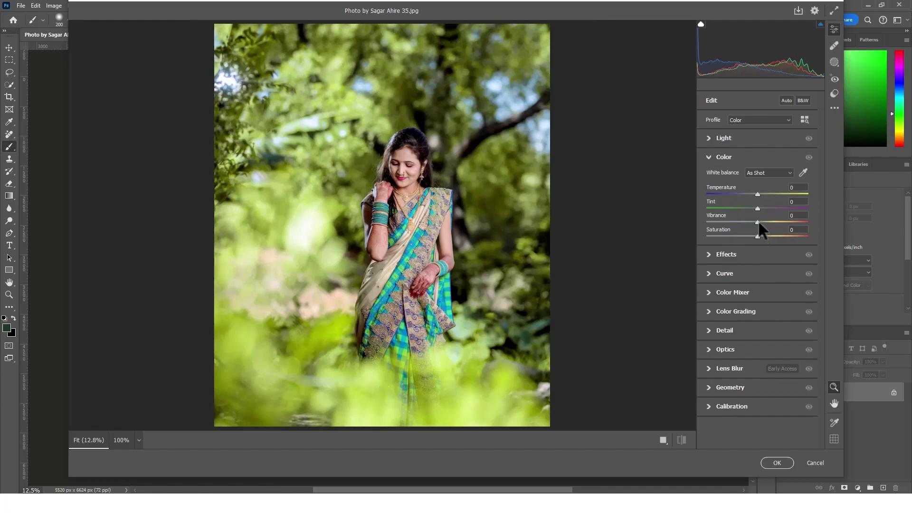
pyautogui.moveTo(758, 222); pyautogui.dragTo(768, 222)
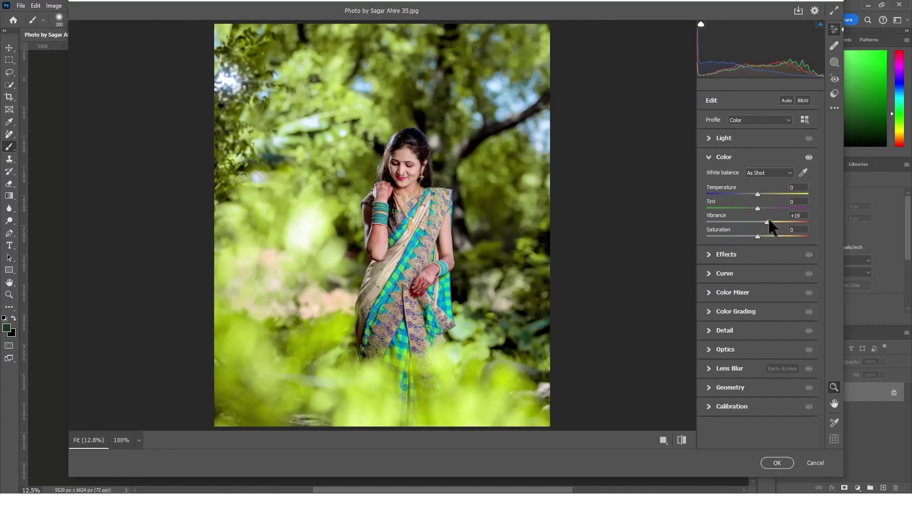
pyautogui.moveTo(757, 236); pyautogui.dragTo(762, 236)
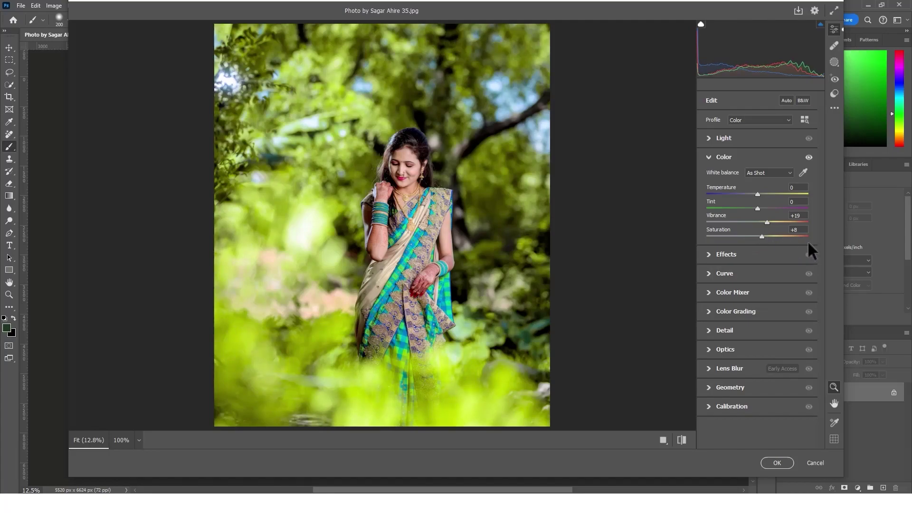
pyautogui.moveTo(761, 237); pyautogui.dragTo(759, 236)
pyautogui.click(710, 164)
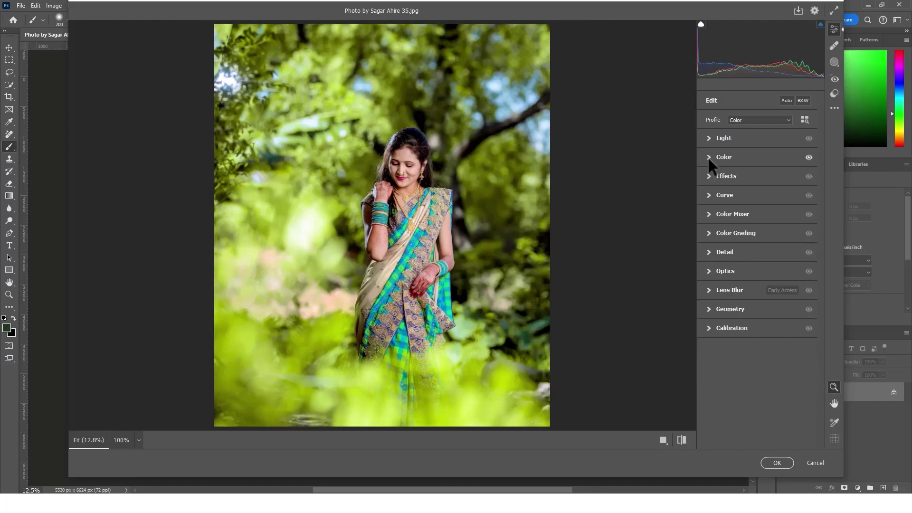
# In the Color Mixer, set saturation to Yellows +25, Greens -34 and Blues +17.
pyautogui.click(710, 217)
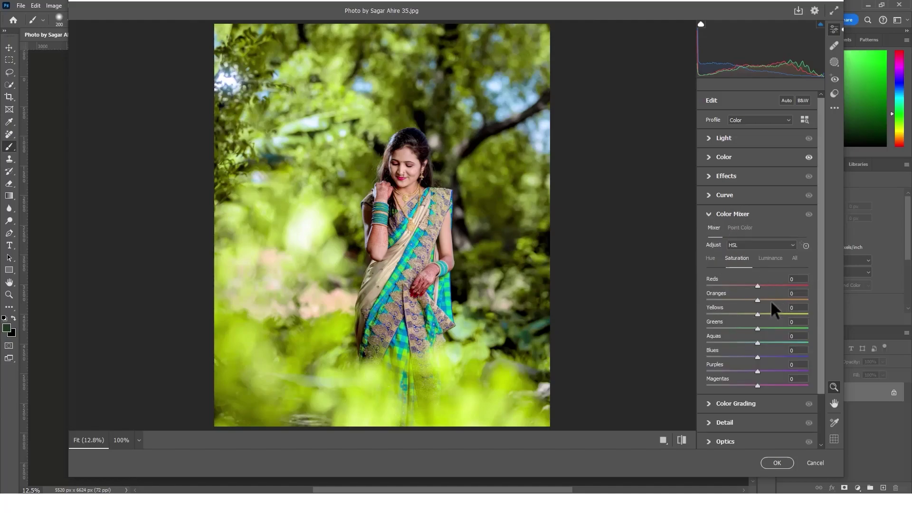
pyautogui.moveTo(757, 314); pyautogui.dragTo(770, 315)
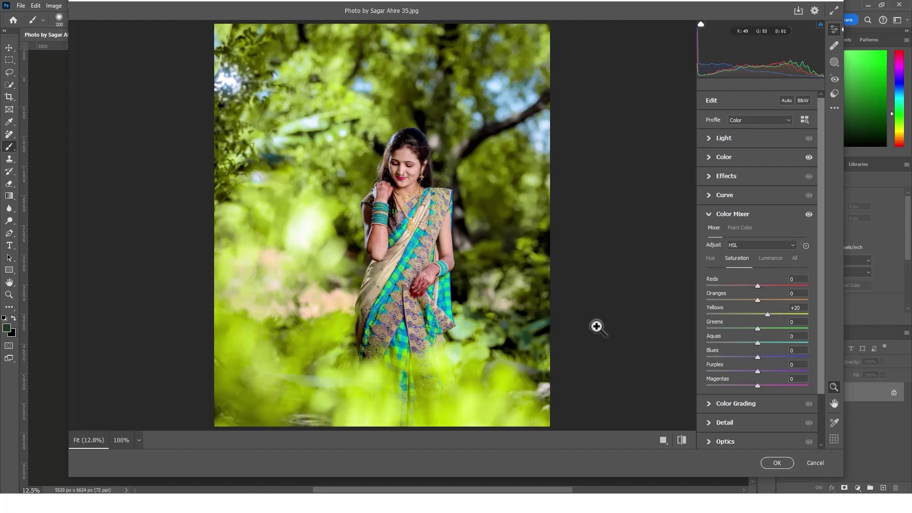
pyautogui.moveTo(757, 329); pyautogui.dragTo(737, 333)
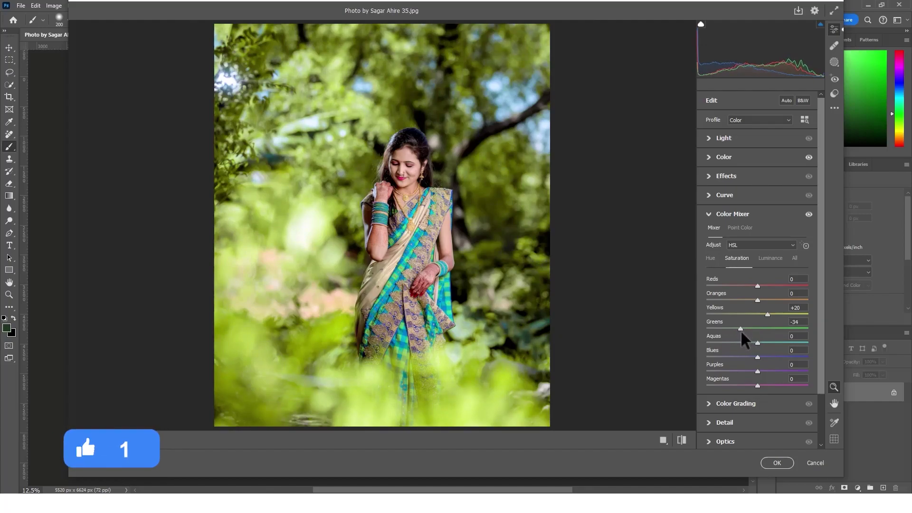
pyautogui.moveTo(758, 358)
pyautogui.mouseDown()
pyautogui.moveTo(768, 357)
pyautogui.moveTo(769, 371)
pyautogui.mouseUp()
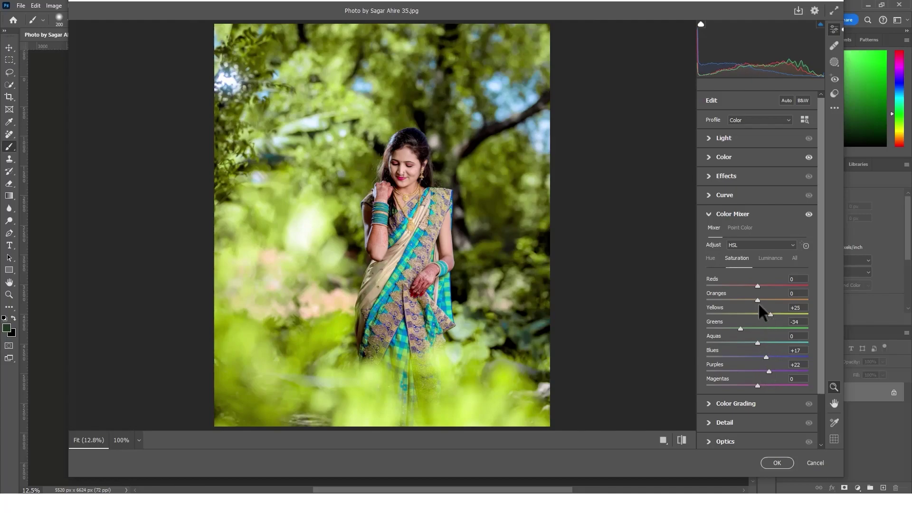
# Lower Greens luminance to -17, darken Reds luminance, and raise Reds saturation to +18.
pyautogui.click(767, 258)
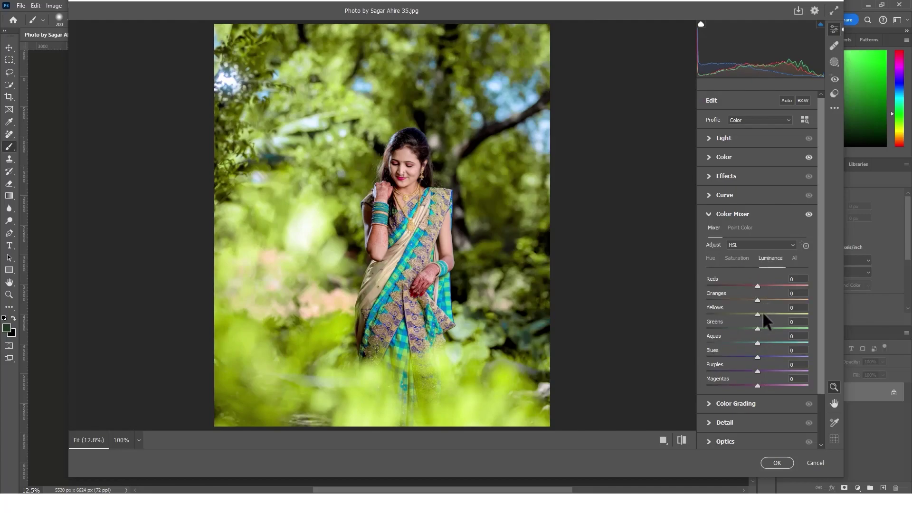
pyautogui.moveTo(757, 328)
pyautogui.mouseDown()
pyautogui.moveTo(753, 336)
pyautogui.moveTo(770, 343)
pyautogui.moveTo(761, 359)
pyautogui.mouseUp()
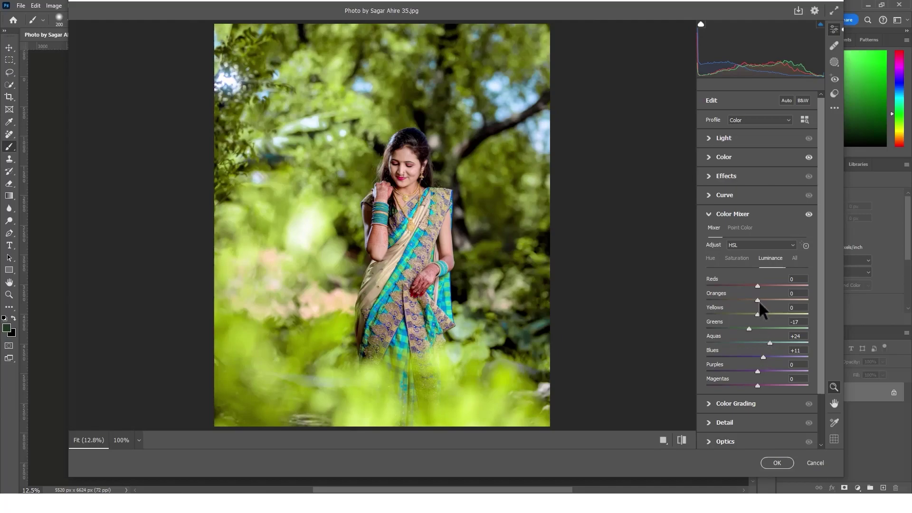
pyautogui.moveTo(757, 286); pyautogui.dragTo(749, 286)
pyautogui.click(741, 259)
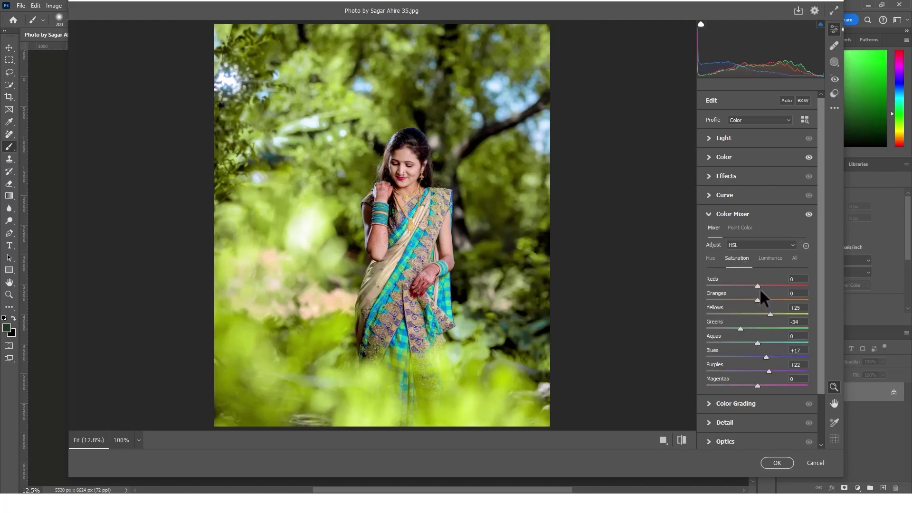
pyautogui.moveTo(758, 286)
pyautogui.mouseDown()
pyautogui.moveTo(767, 286)
pyautogui.moveTo(763, 300)
pyautogui.mouseUp()
# Collapse the Color Mixer, view the Before/After split, and commit the Camera Raw edits.
pyautogui.click(710, 215)
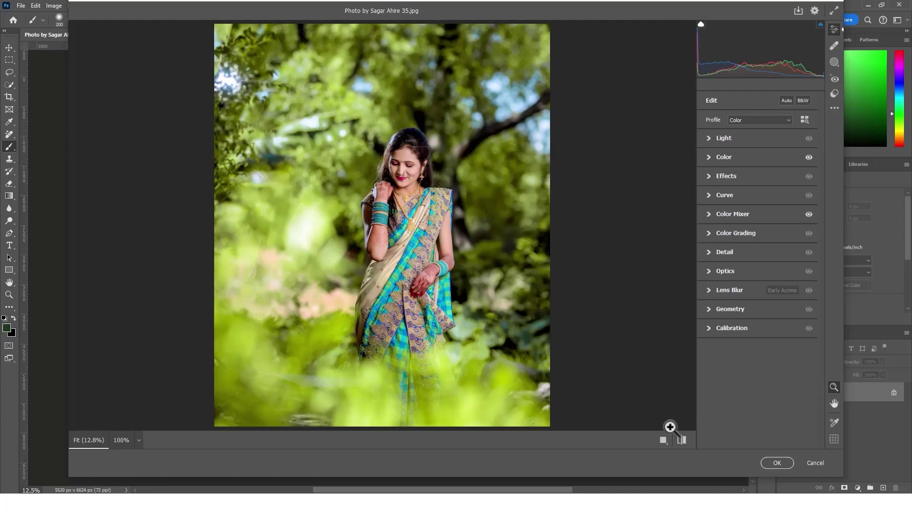
pyautogui.click(663, 440)
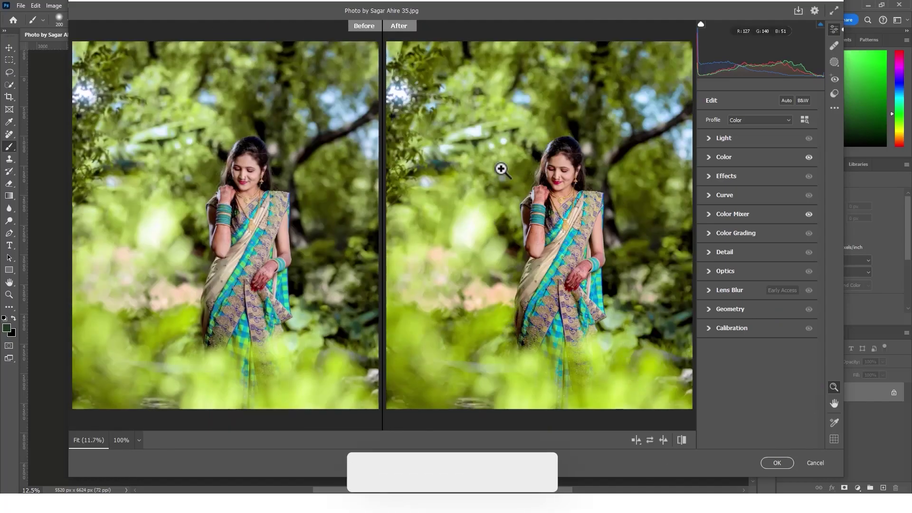
pyautogui.click(777, 463)
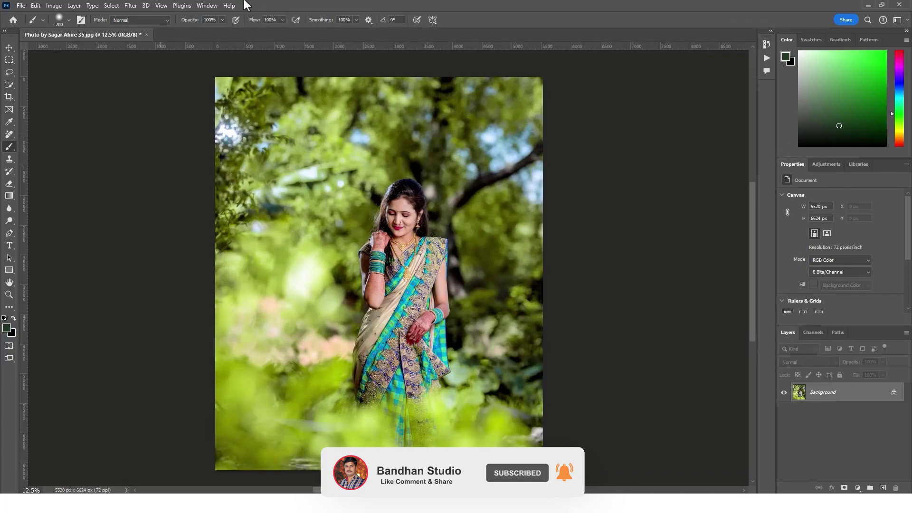
# Apply a new Selective Color pass with Black 5% on both Blacks and Neutrals.
pyautogui.click(50, 6)
pyautogui.moveTo(70, 30)
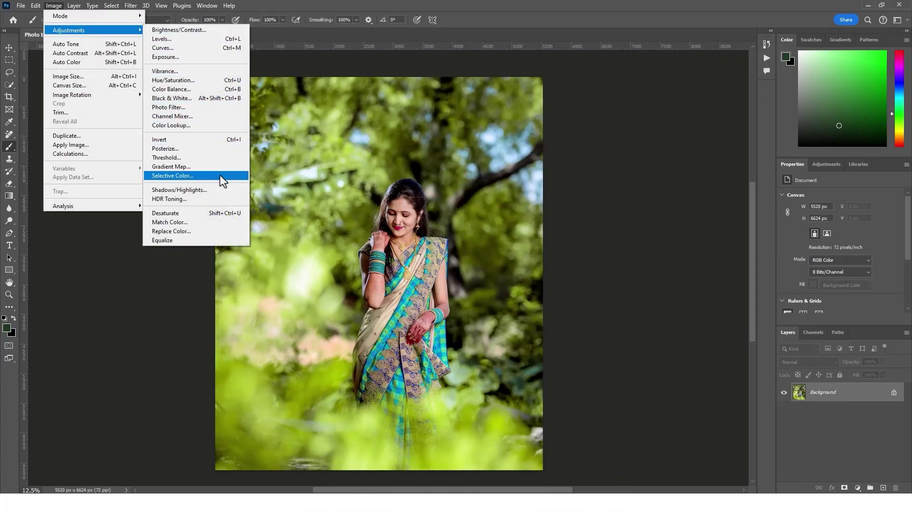
pyautogui.click(220, 175)
pyautogui.click(733, 116)
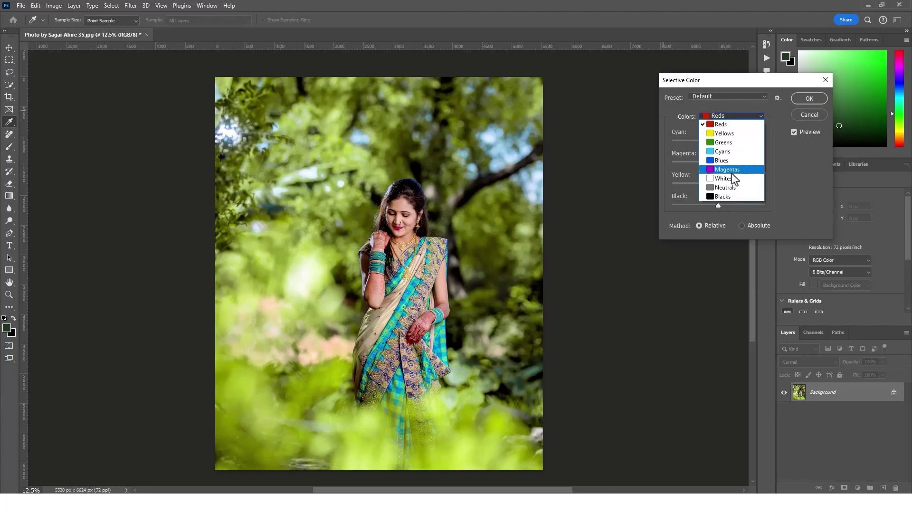
pyautogui.click(731, 197)
pyautogui.click(743, 197)
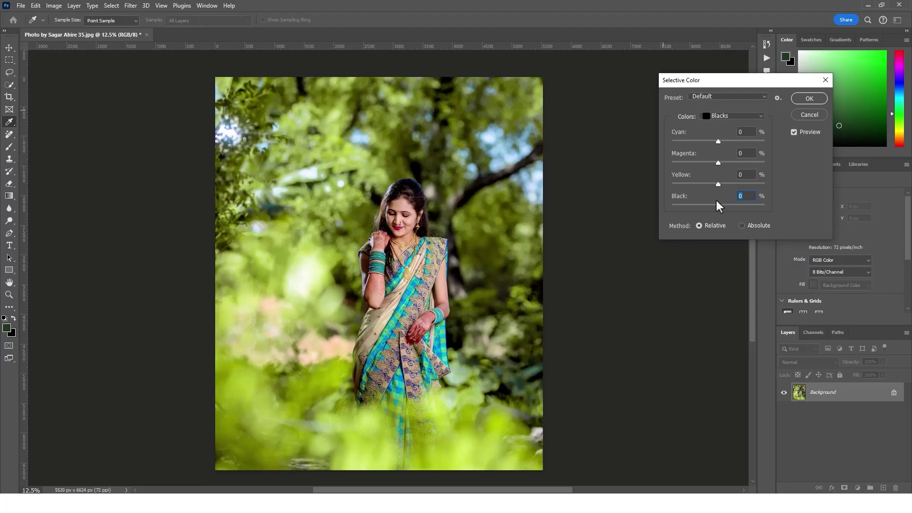
pyautogui.write('5')
pyautogui.click(759, 116)
pyautogui.click(737, 186)
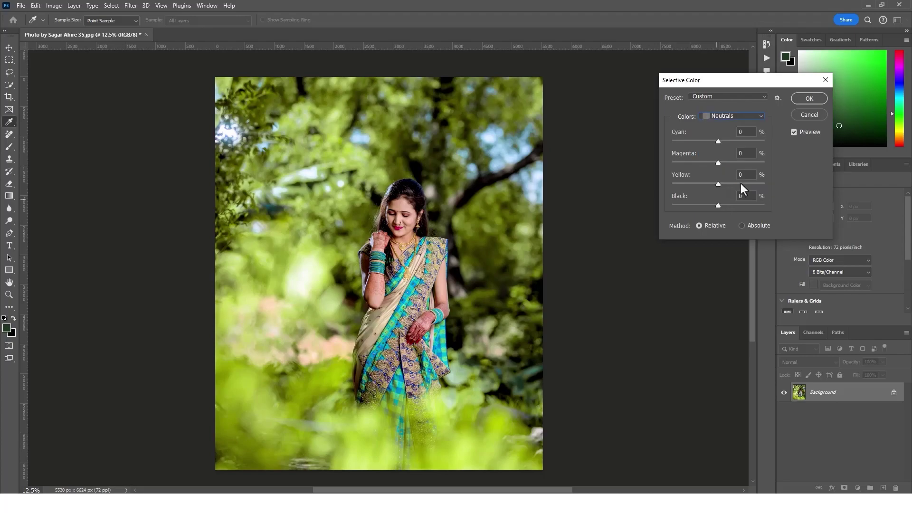
pyautogui.write('5')
pyautogui.click(808, 99)
pyautogui.press('b')
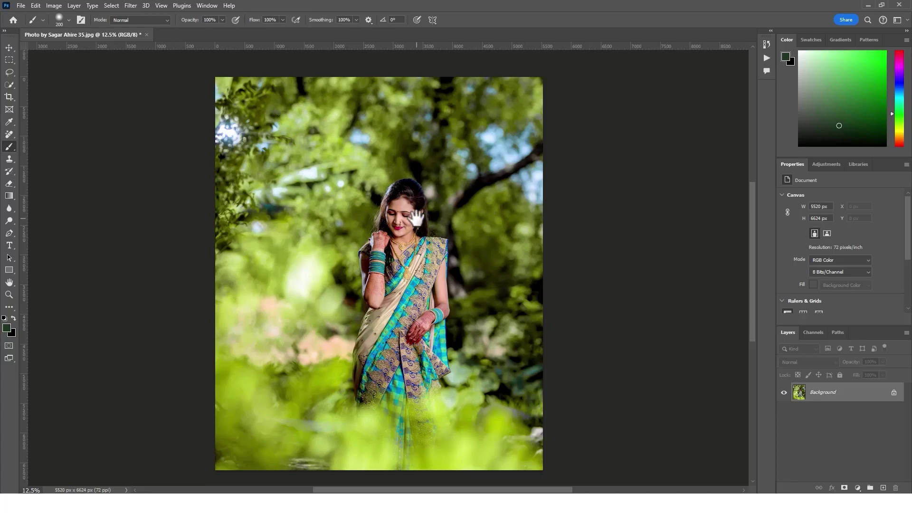
pyautogui.keyDown('ctrl'); pyautogui.click(408, 223); pyautogui.keyUp('ctrl')
pyautogui.keyDown('ctrl'); pyautogui.click(408, 223); pyautogui.keyUp('ctrl')
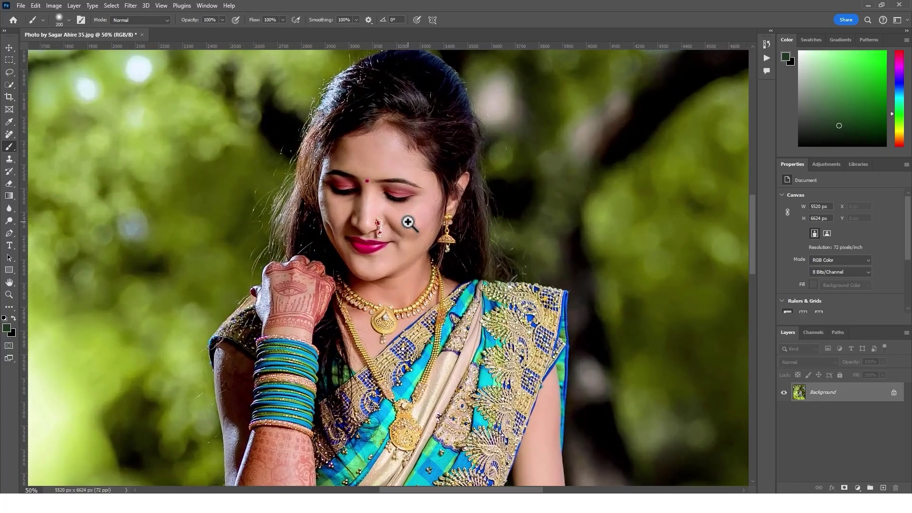
pyautogui.moveTo(468, 208); pyautogui.dragTo(468, 139)
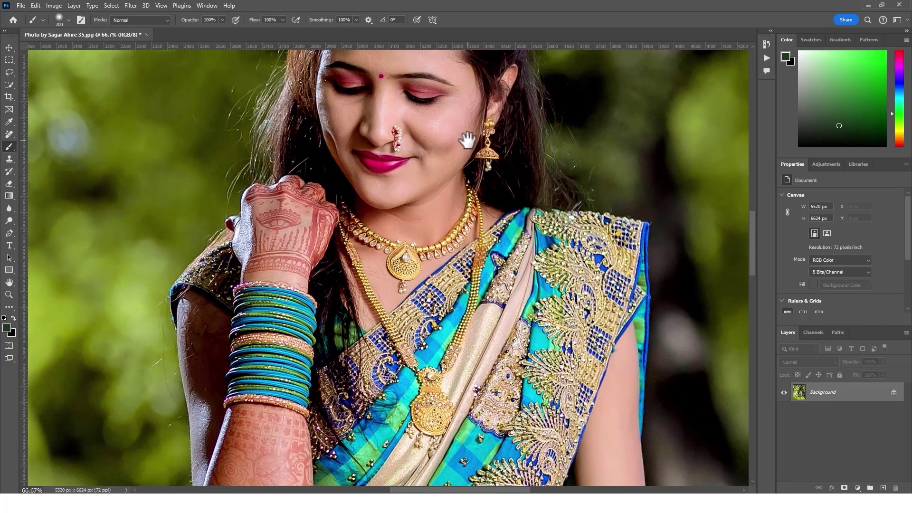
pyautogui.moveTo(496, 209); pyautogui.dragTo(478, 307)
pyautogui.keyDown('ctrl'); pyautogui.keyDown('alt'); pyautogui.click(480, 289); pyautogui.keyUp('alt'); pyautogui.keyUp('ctrl')
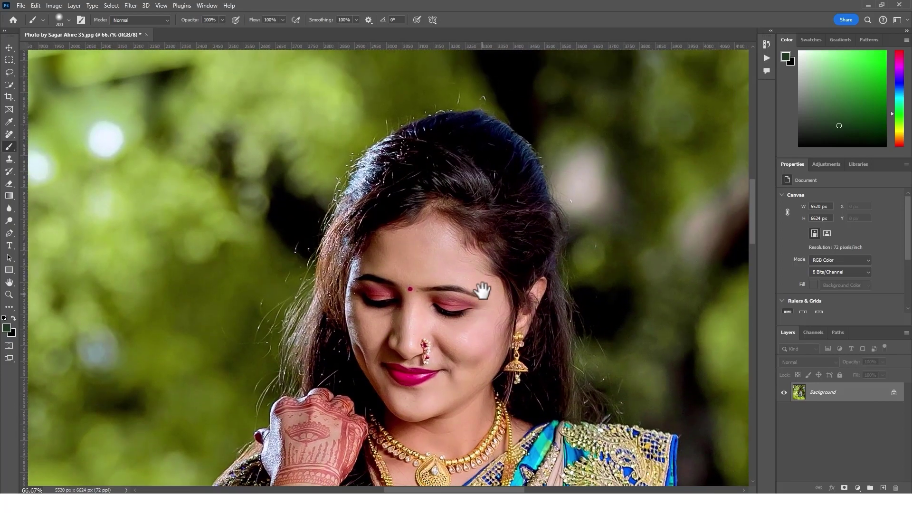
pyautogui.keyDown('ctrl'); pyautogui.keyDown('alt'); pyautogui.click(482, 289); pyautogui.keyUp('alt'); pyautogui.keyUp('ctrl')
pyautogui.keyDown('ctrl'); pyautogui.keyDown('alt'); pyautogui.click(483, 289); pyautogui.keyUp('alt'); pyautogui.keyUp('ctrl')
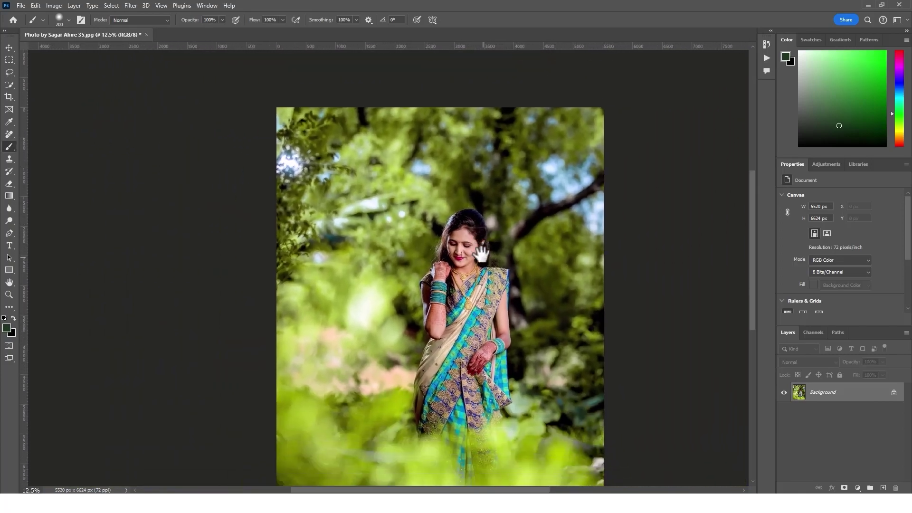
pyautogui.moveTo(484, 259); pyautogui.dragTo(457, 228)
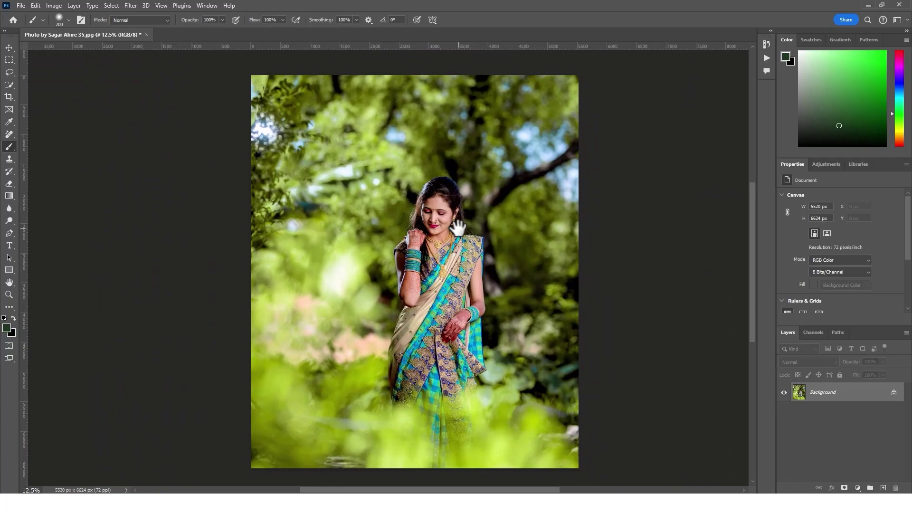
pyautogui.scroll(3, 422, 256)
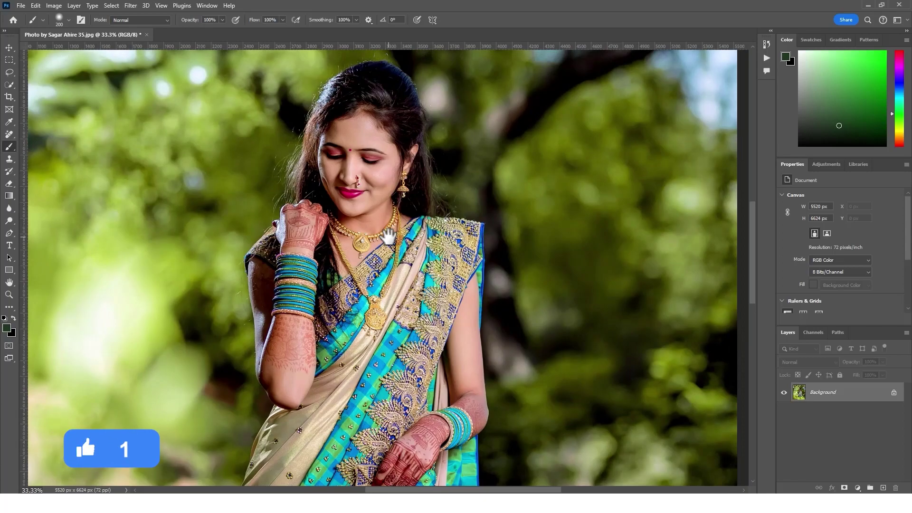
pyautogui.scroll(-3, 388, 236)
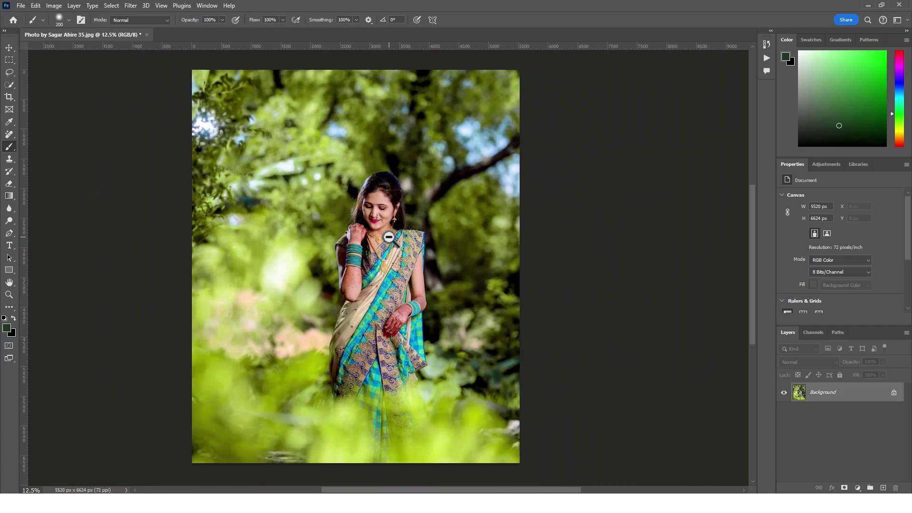